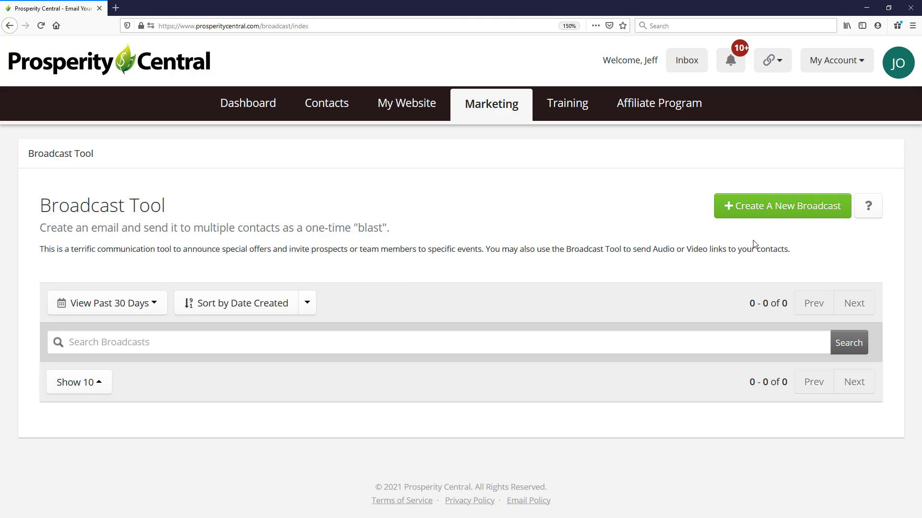
Step: Start a new broadcast, choose the Business Leads folder as recipients and continue to the constraints
click(774, 207)
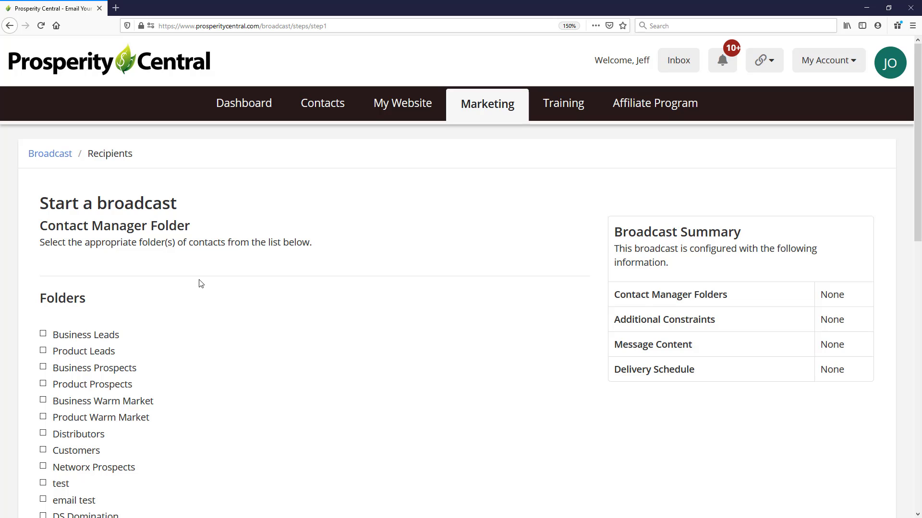
scroll(200, 283, down, 3)
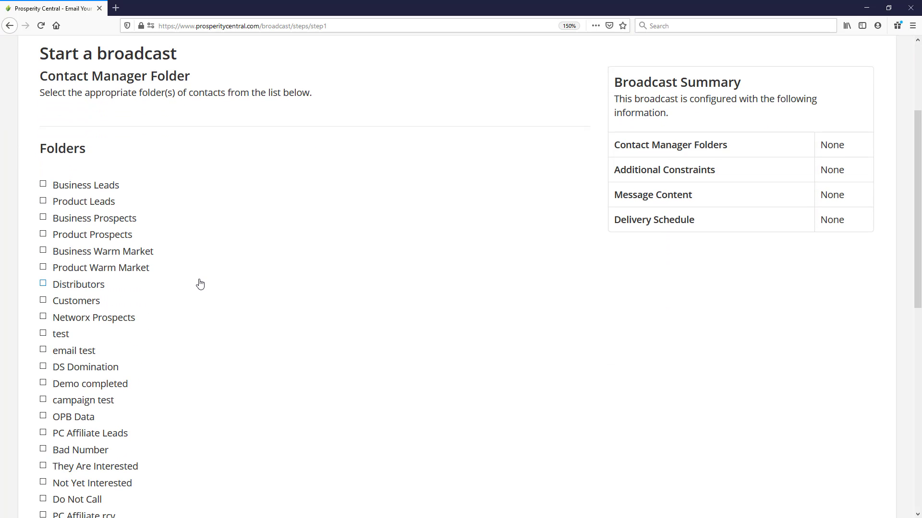
scroll(201, 284, down, 2)
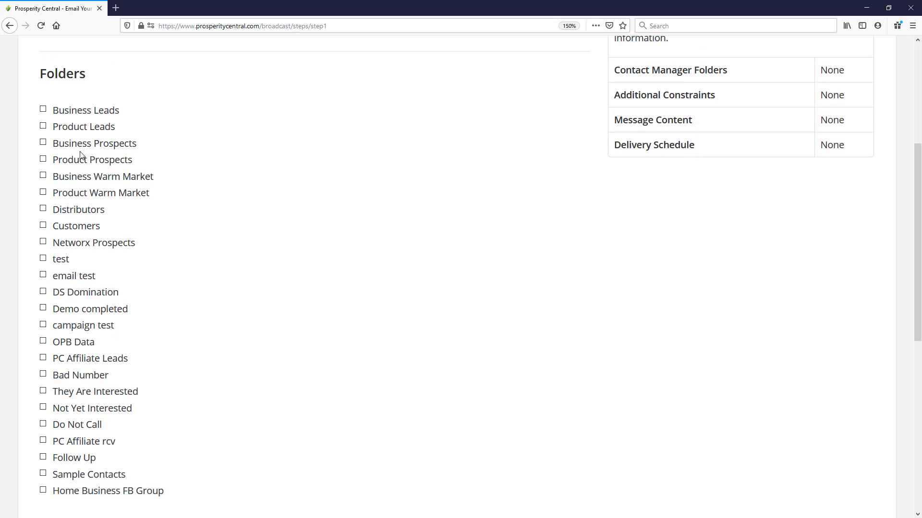
click(43, 110)
scroll(145, 144, down, 2)
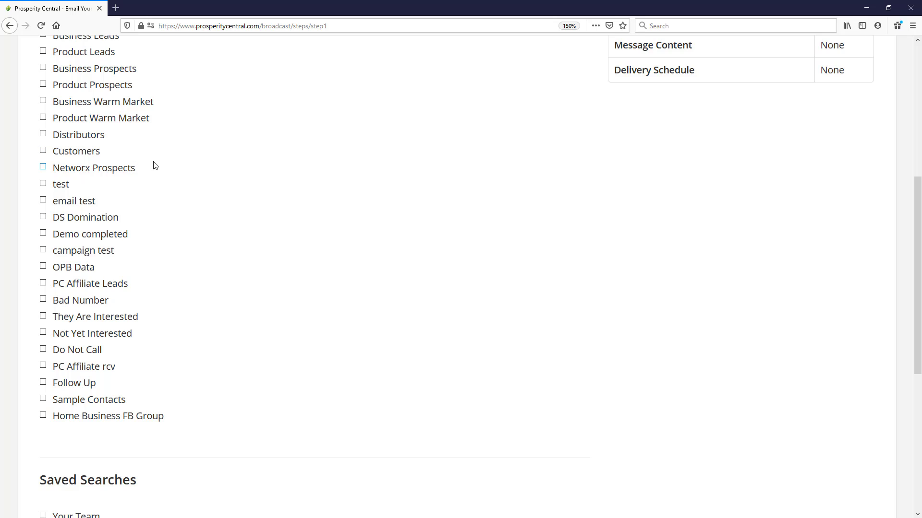
scroll(151, 168, down, 8)
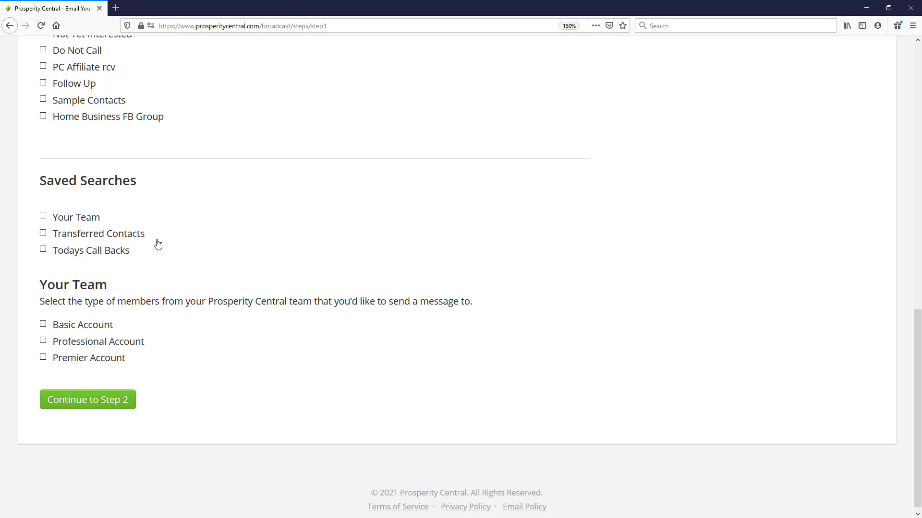
scroll(153, 264, down, 1)
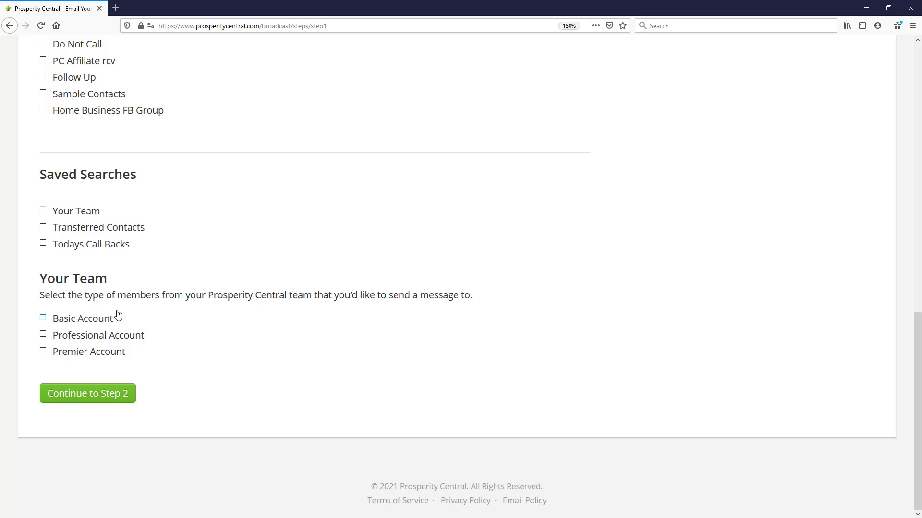
click(94, 403)
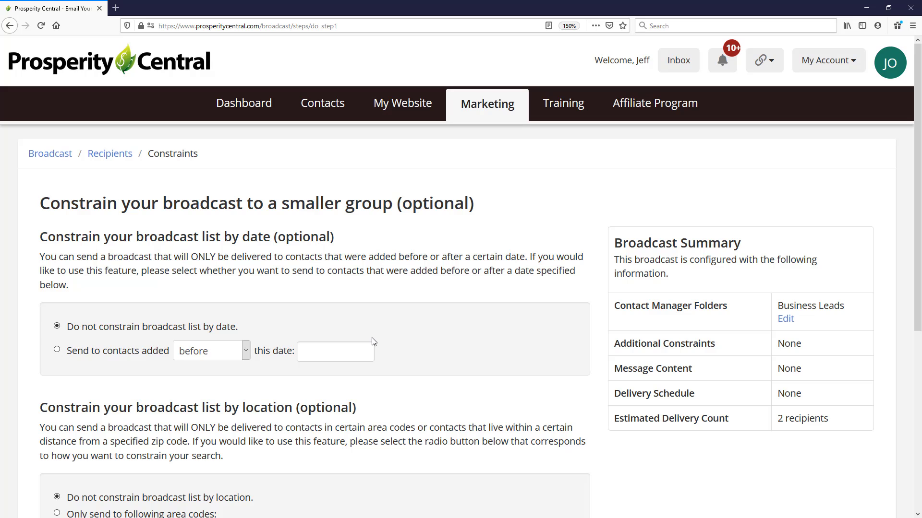
Step: Leave the broadcast list unconstrained by date and location and continue to the message page
scroll(374, 342, down, 2)
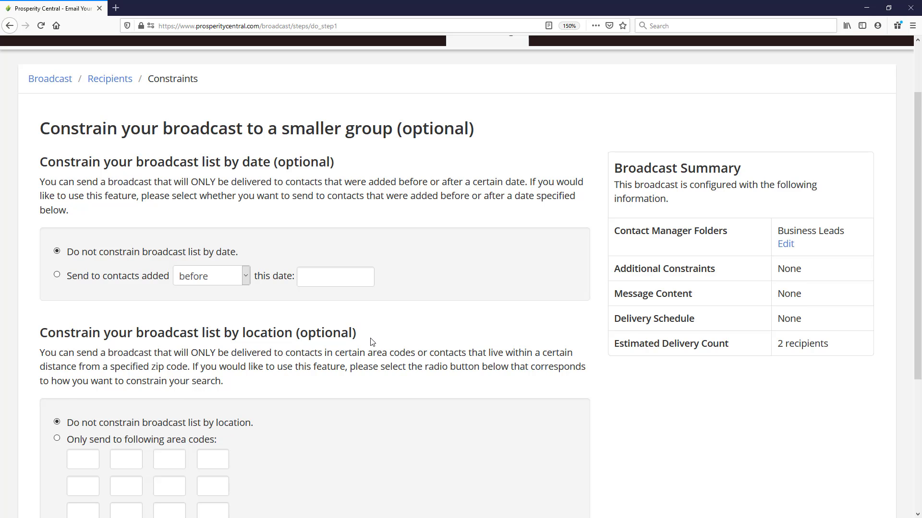
scroll(372, 342, down, 2)
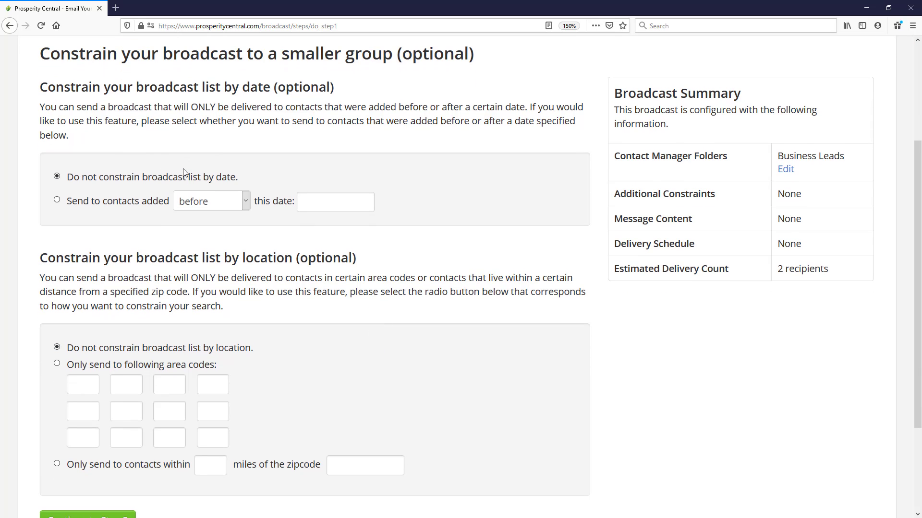
scroll(223, 316, down, 2)
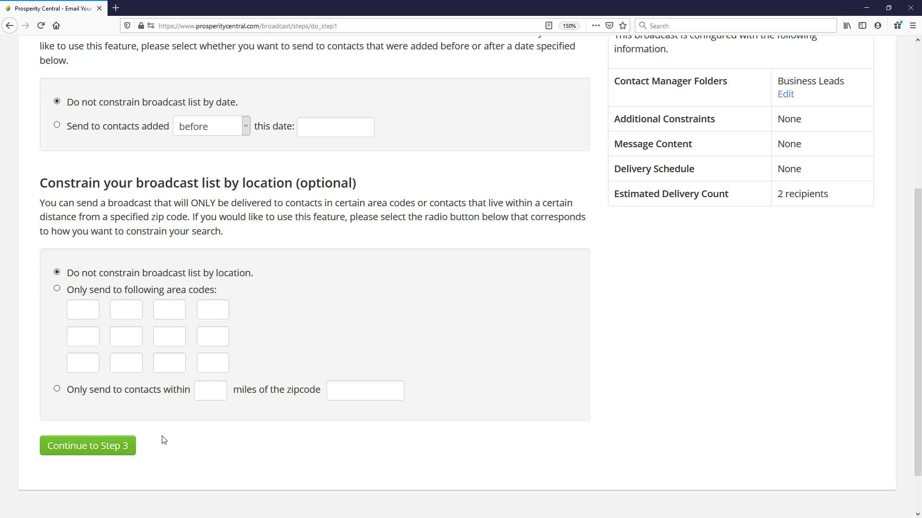
click(95, 447)
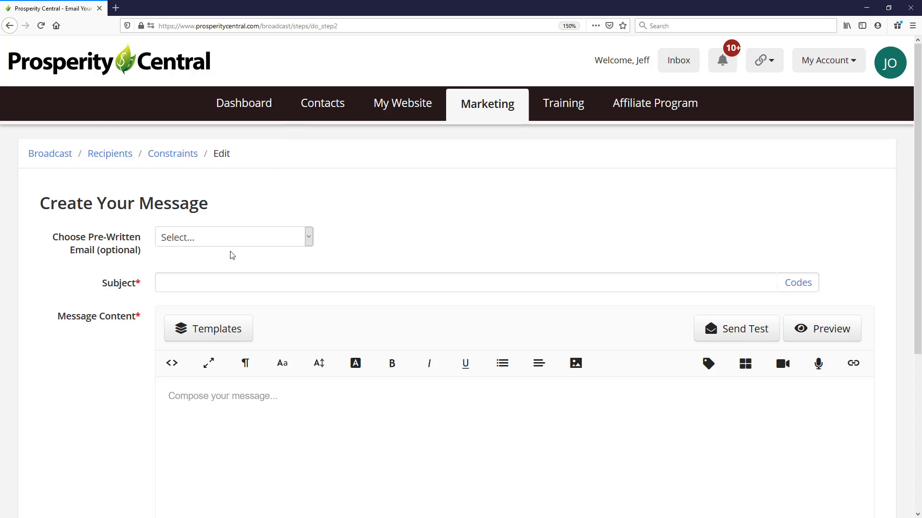
Step: Enter "something BIG is coming" as the message subject without choosing a pre-written email
click(230, 237)
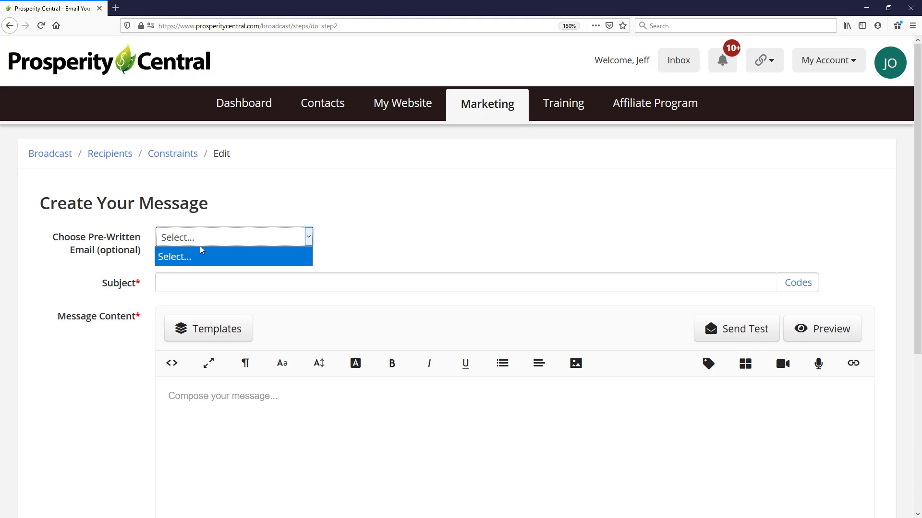
click(357, 237)
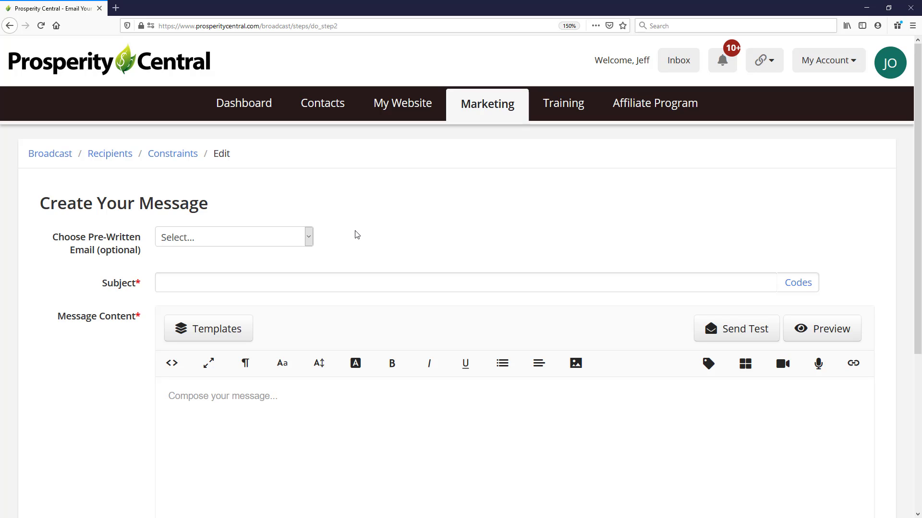
scroll(355, 233, down, 2)
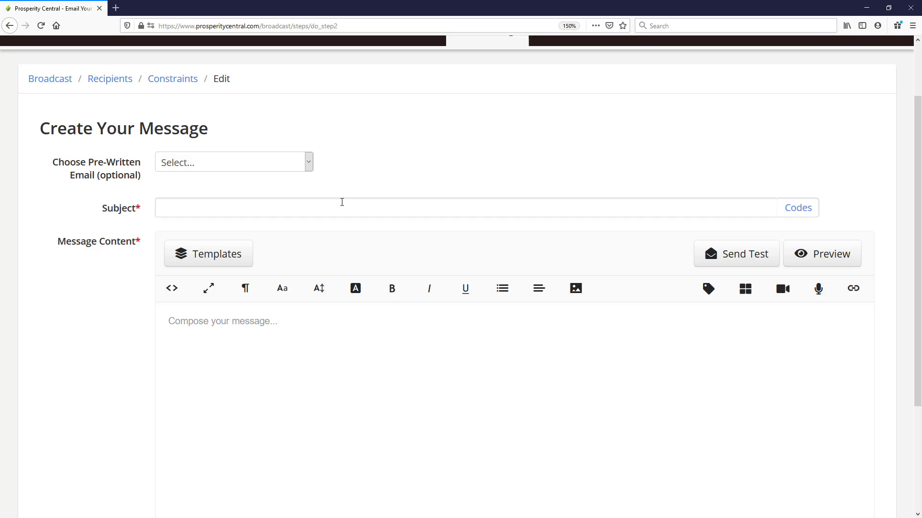
click(342, 203)
text(something BIG is coming)
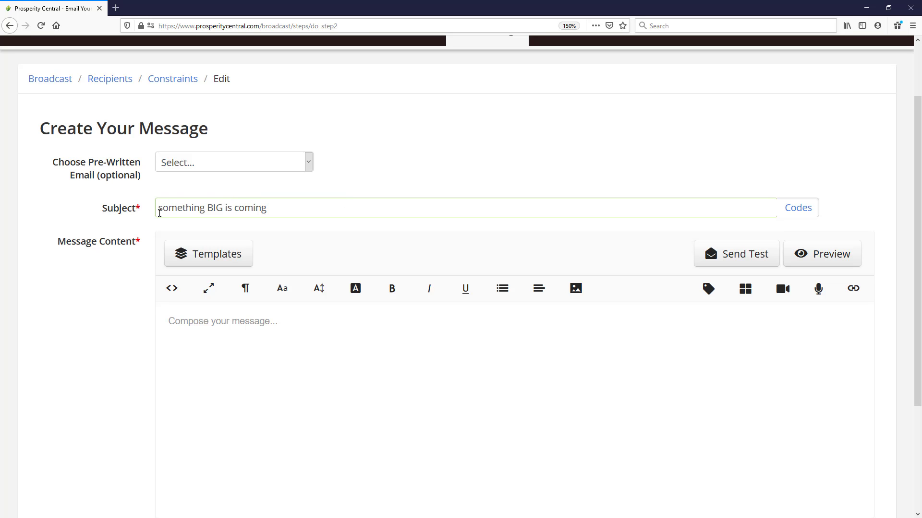
Step: Apply the "Prosperity Central . Biz" template to the message content
scroll(228, 295, down, 4)
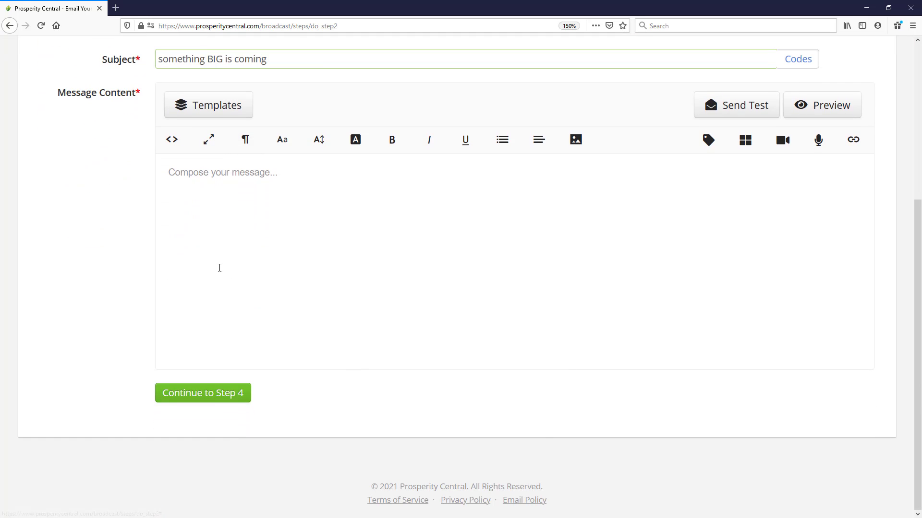
click(228, 113)
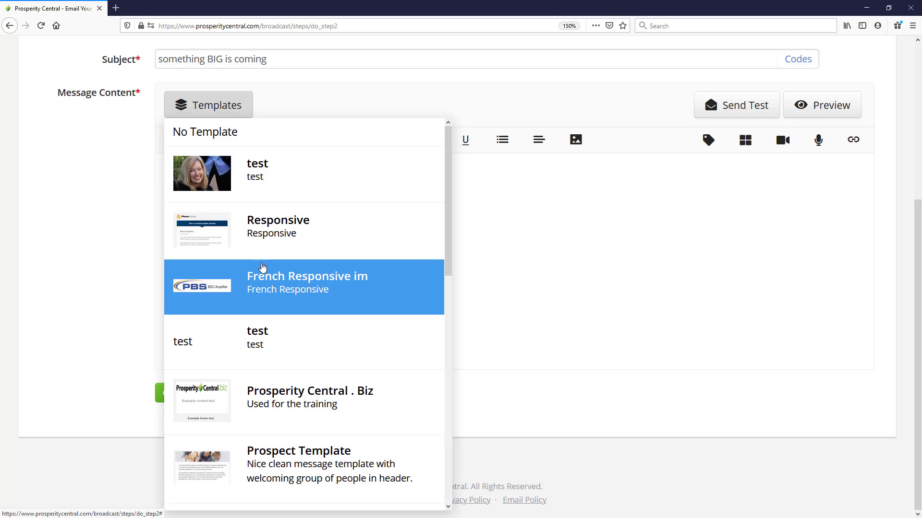
click(271, 403)
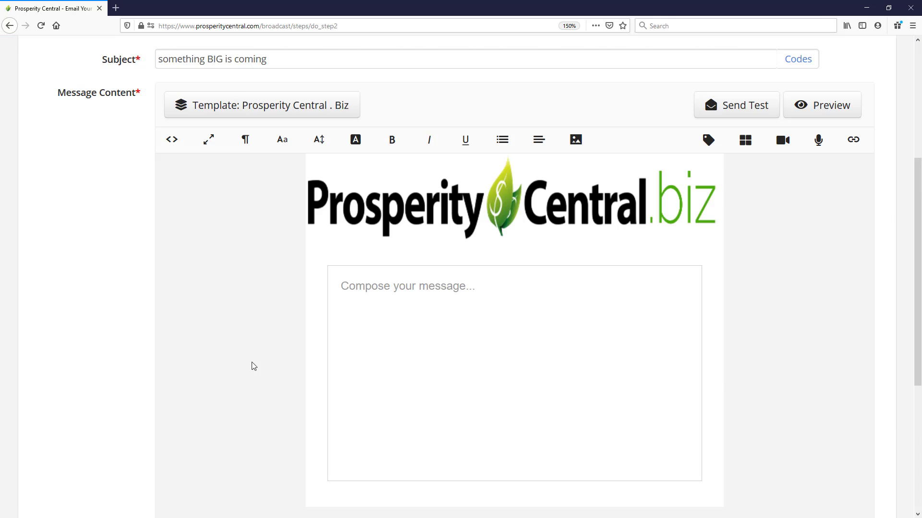
Step: Write the greeting "Hey" followed by the Recipient's First Name merge code and a comma in the message body
click(466, 289)
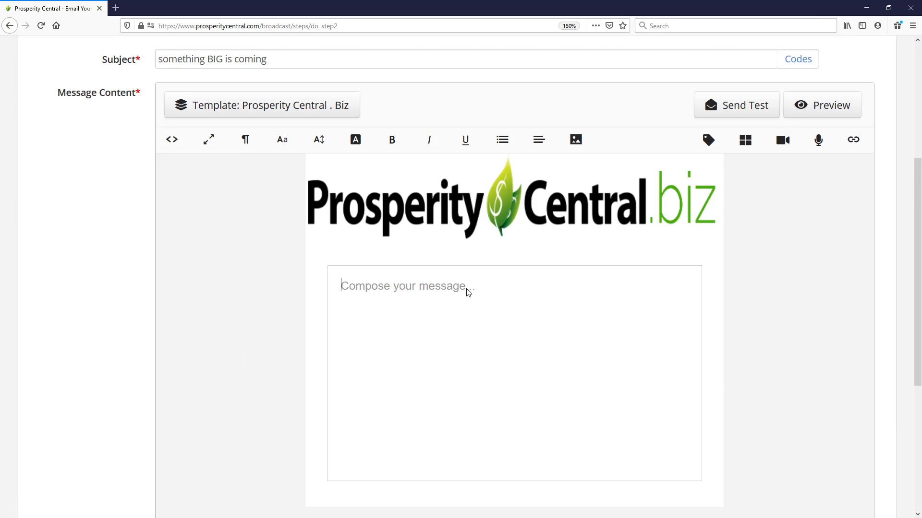
text(Hey)
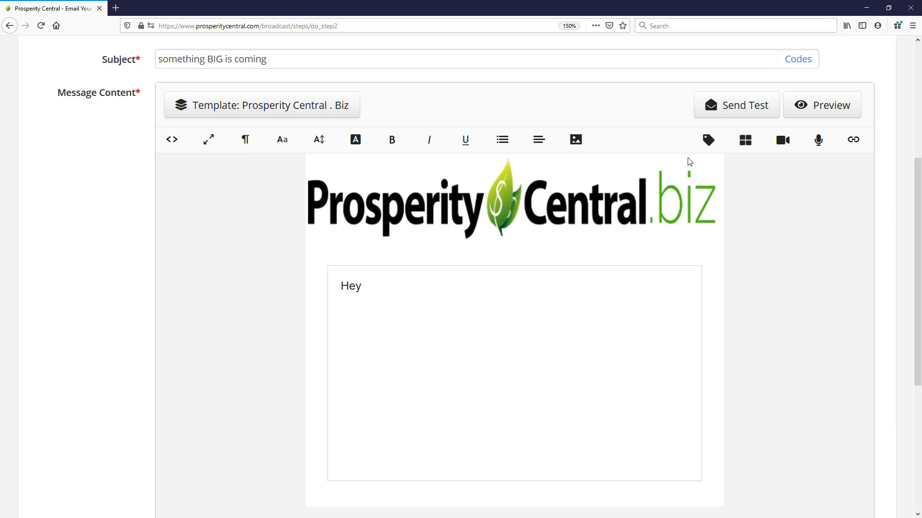
click(709, 139)
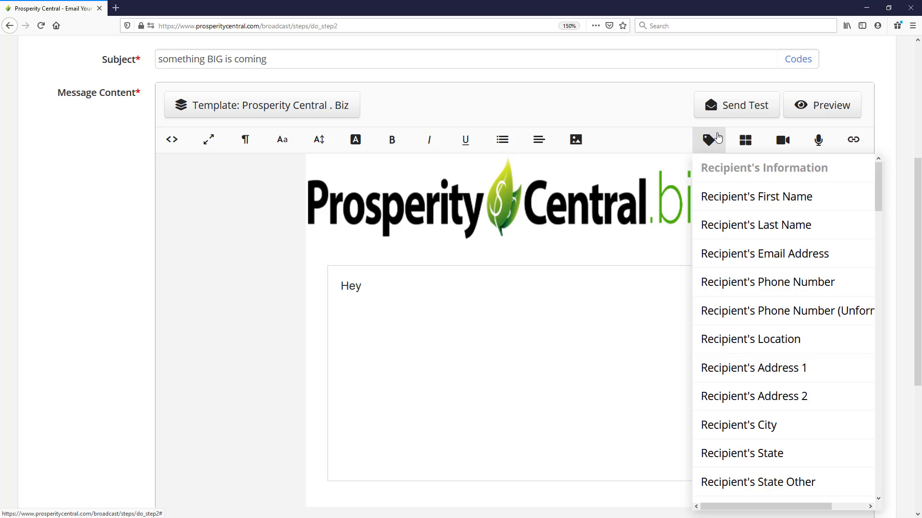
click(728, 205)
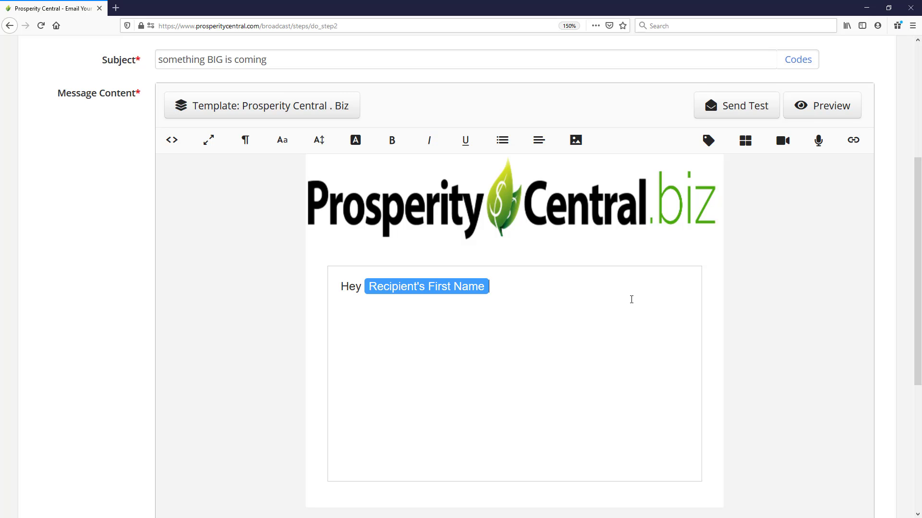
text(,)
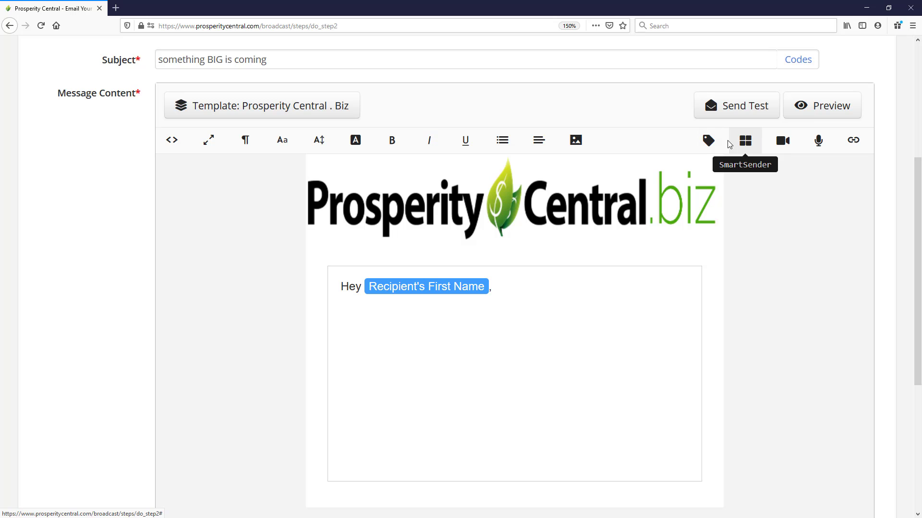
click(709, 143)
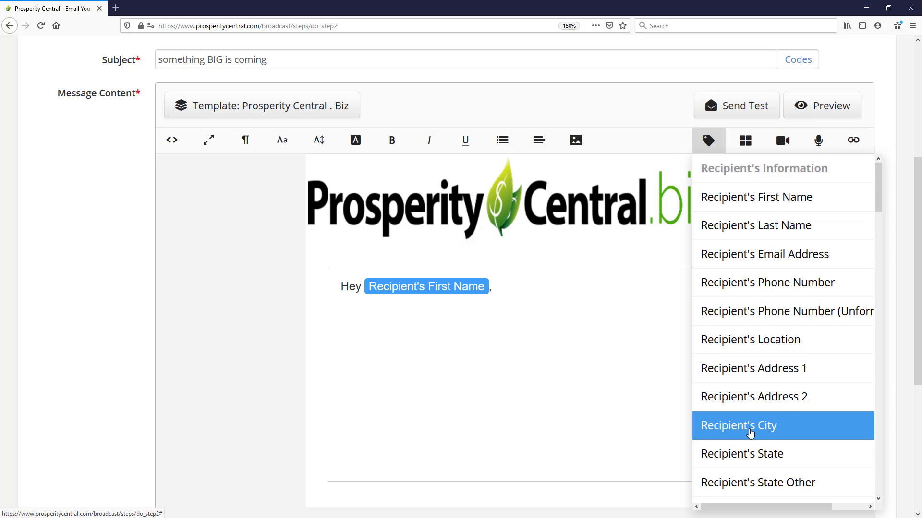
click(749, 149)
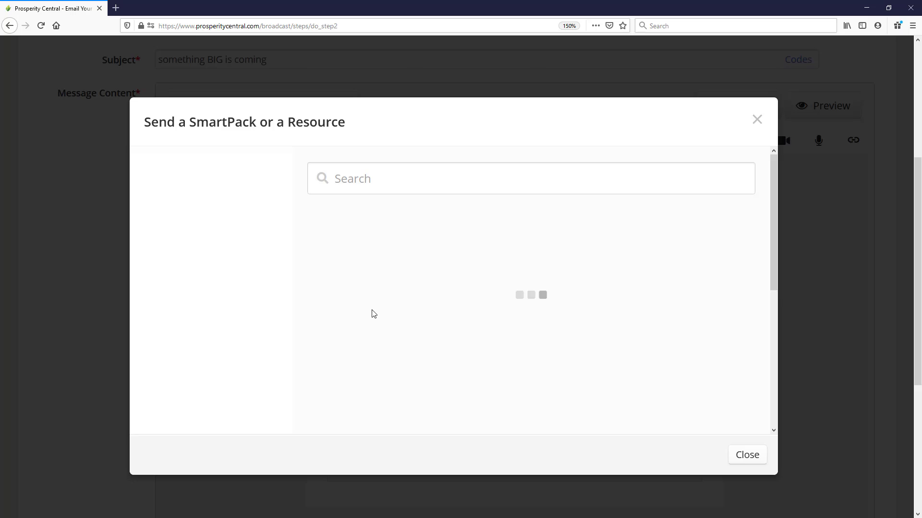
click(757, 120)
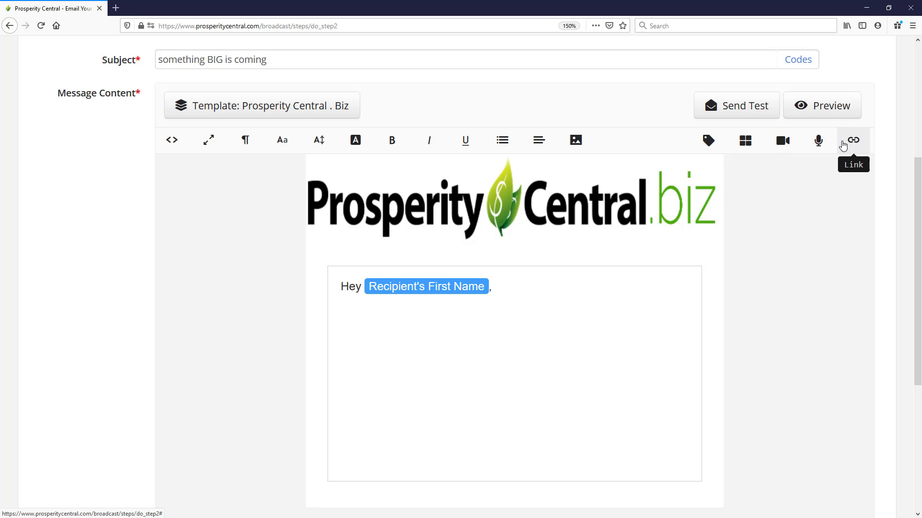
Step: Add the line "You don't want to miss this:" below the greeting, leaving a blank line between them
click(520, 287)
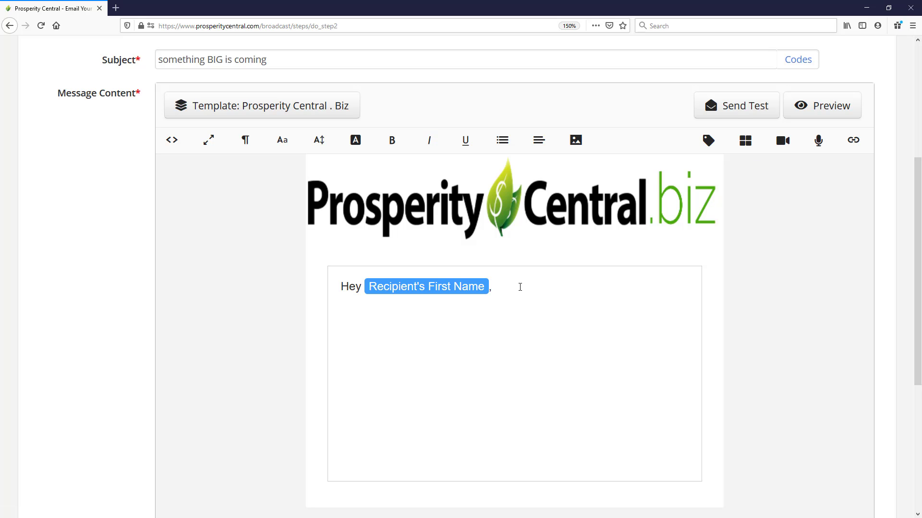
key(Return)
key(Return)
text(You don't want to miss this:)
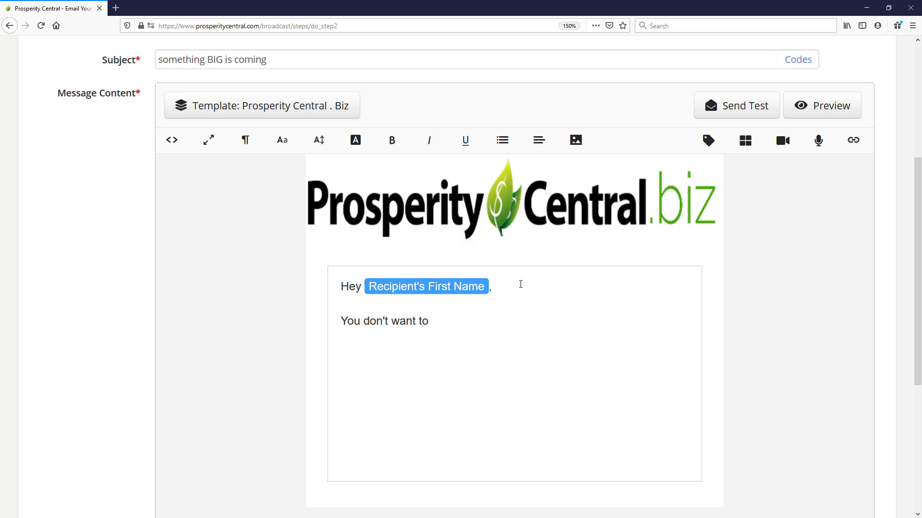
Step: Insert the SmartPack "All the details you need" into the email below the text and remove the extra blank line above it
click(344, 351)
click(744, 140)
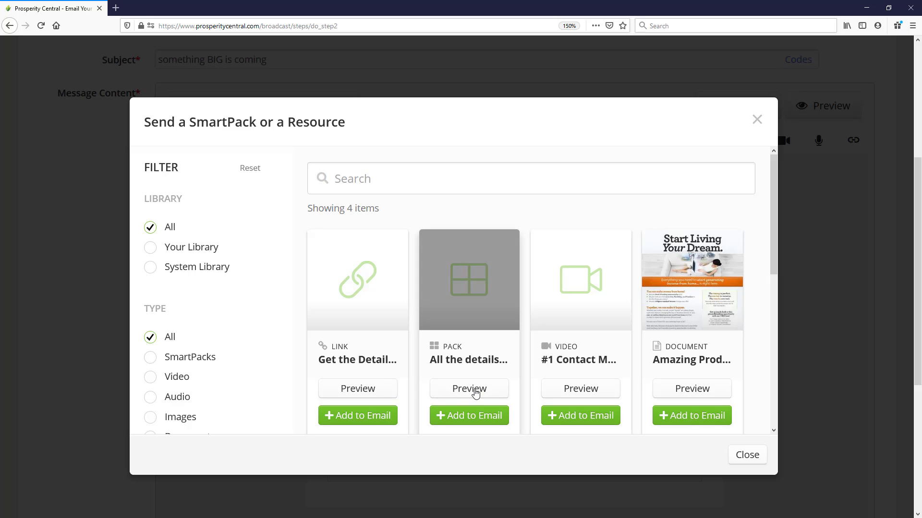
click(464, 415)
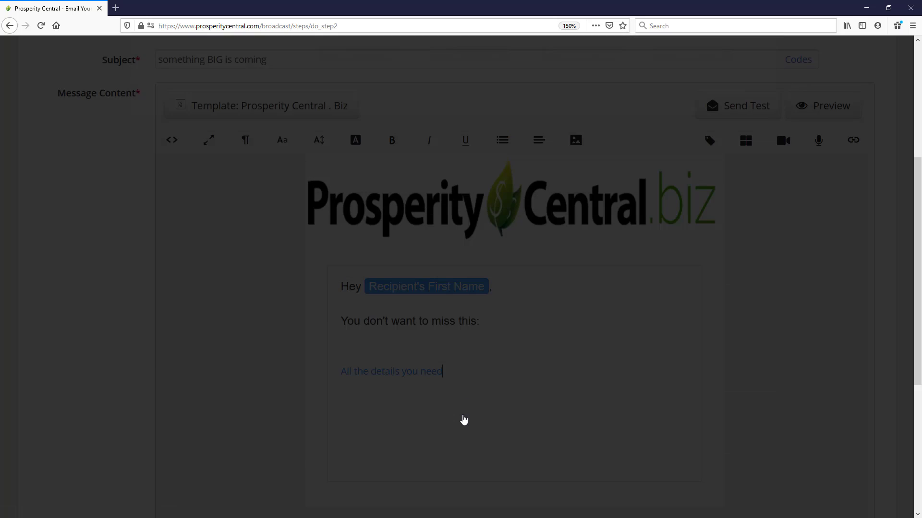
key(BackSpace)
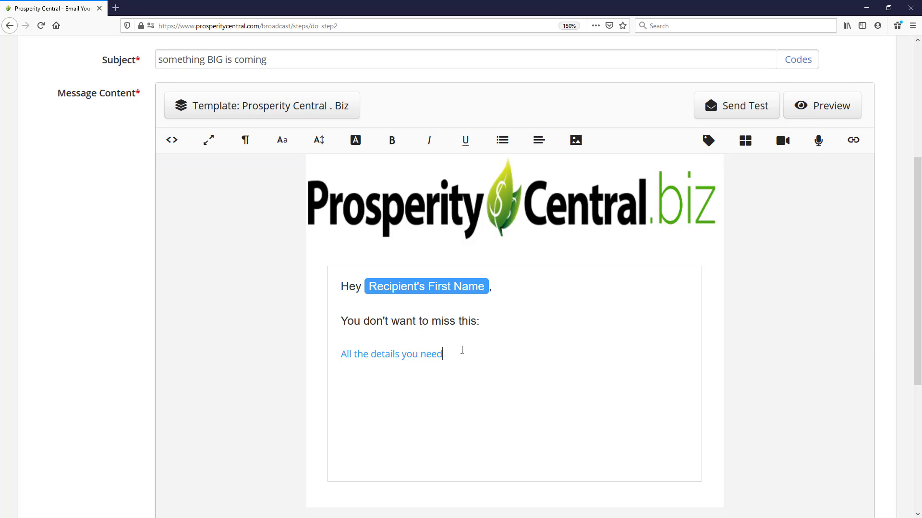
Step: Insert the "First Email Sig" signature merge code on a new line below the SmartPack link
key(Return)
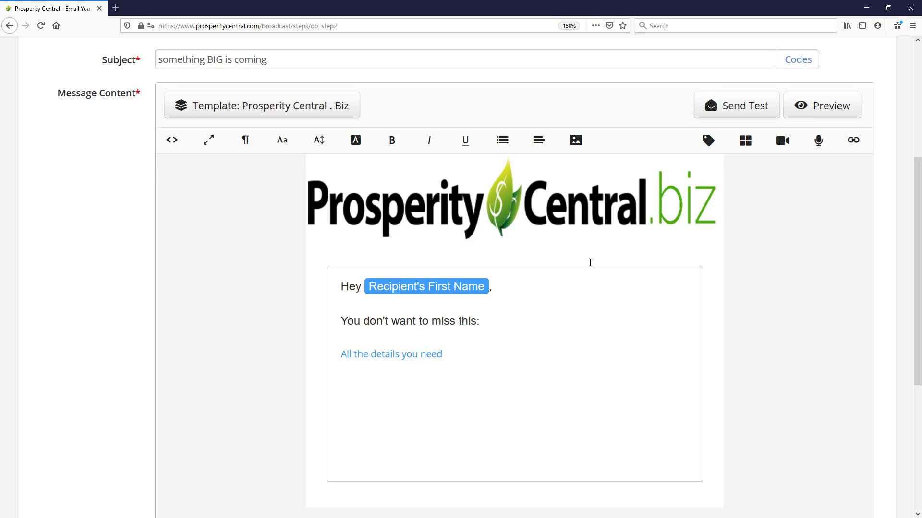
click(709, 140)
scroll(770, 321, down, 3)
scroll(769, 322, down, 15)
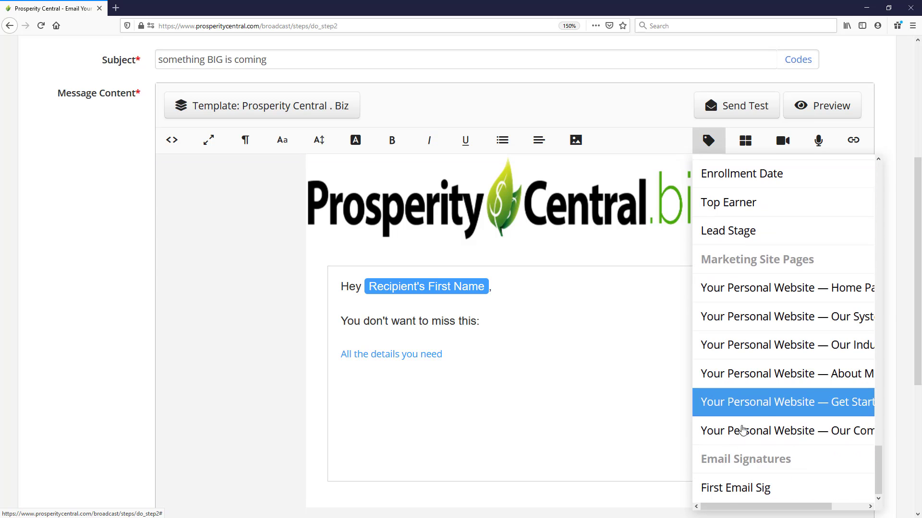
click(734, 490)
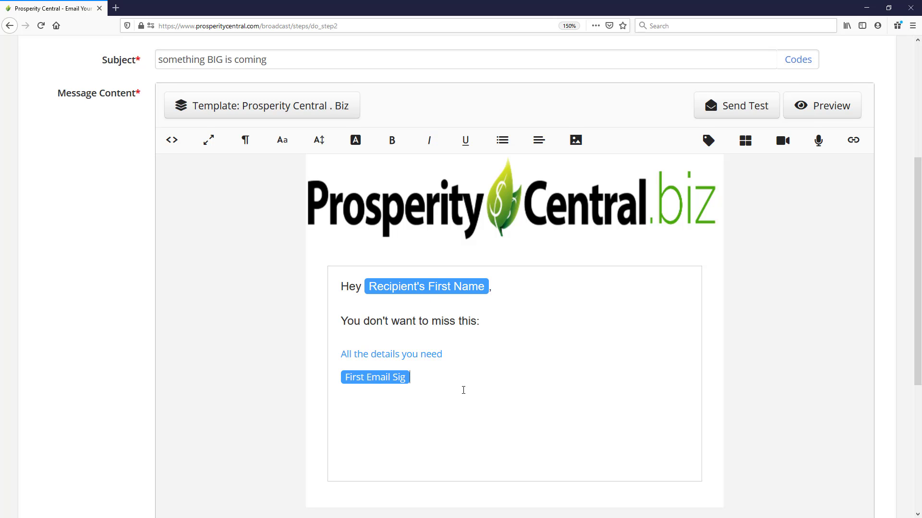
Step: Continue to scheduling, save the broadcast for delivery as soon as possible, and refresh the broadcast list to check its status
scroll(463, 389, down, 5)
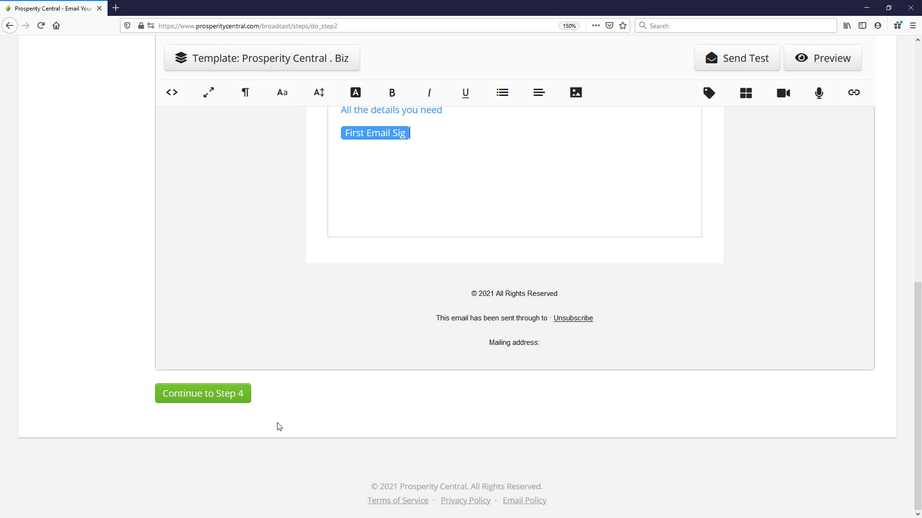
click(209, 396)
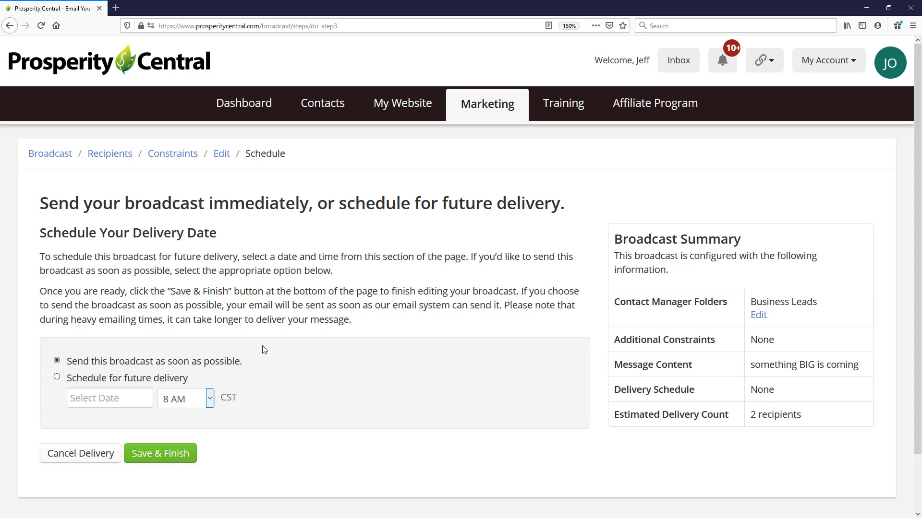
scroll(262, 349, down, 2)
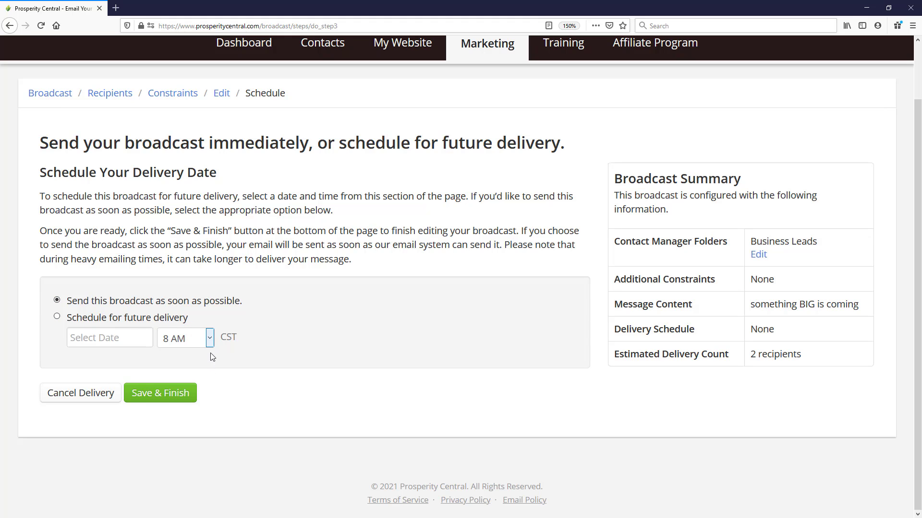
click(188, 399)
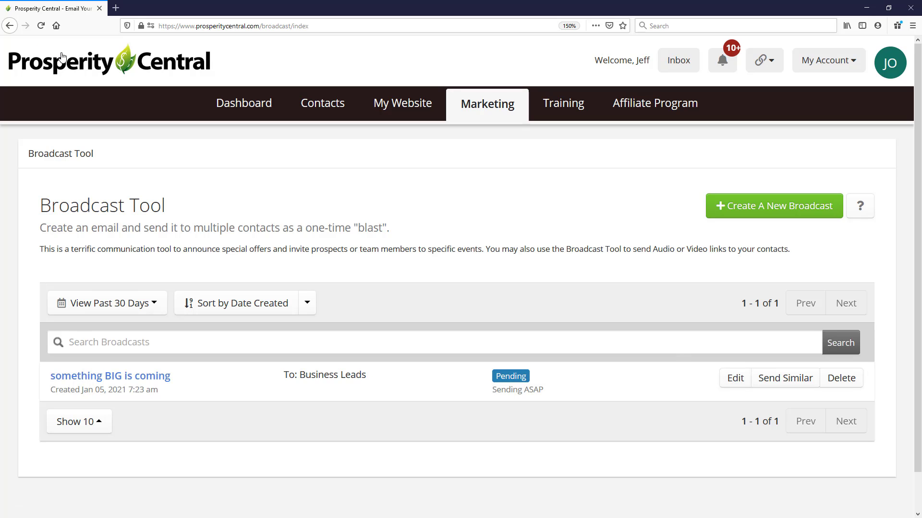
click(43, 26)
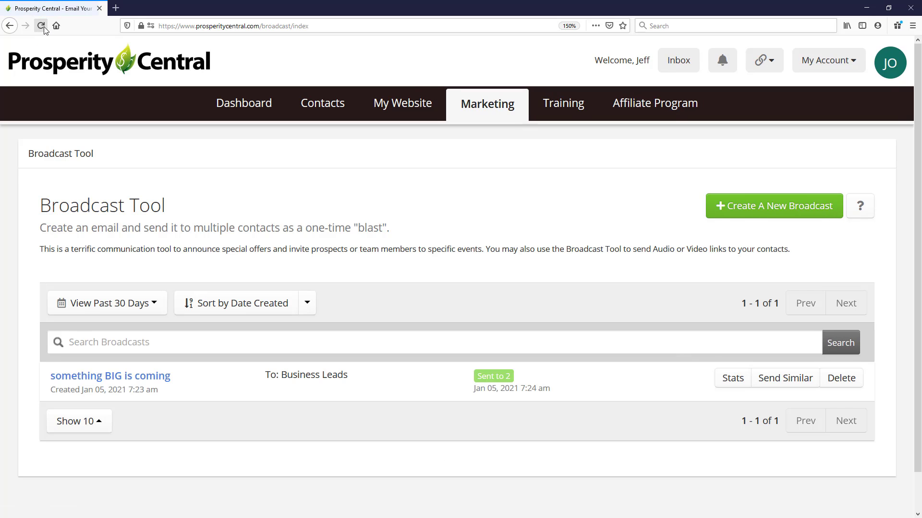